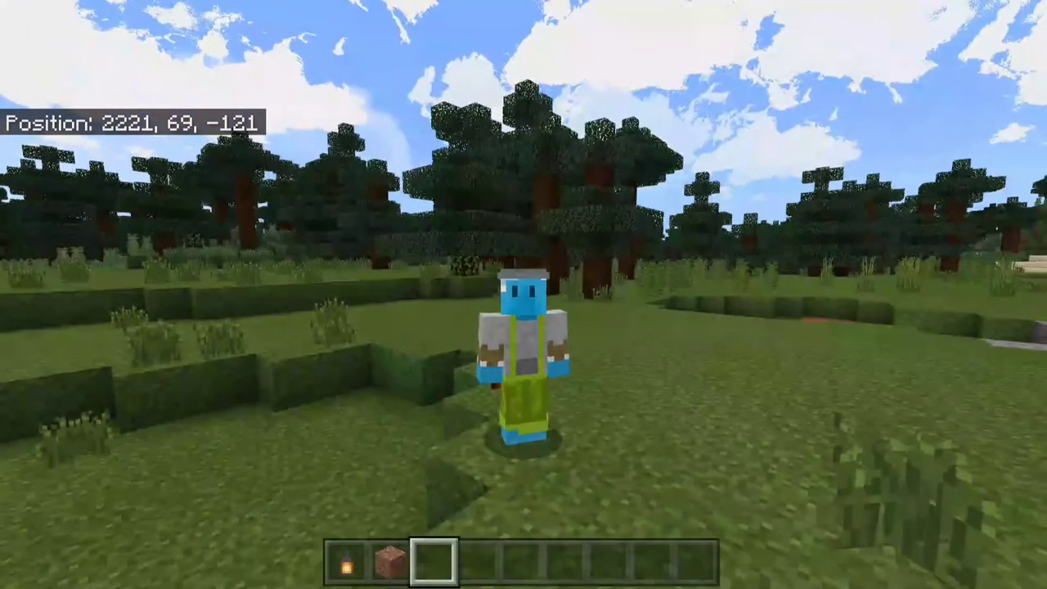
Walk the character across the grass in third-person view to show off the blue skin.
{"action": "key", "text": "w"}
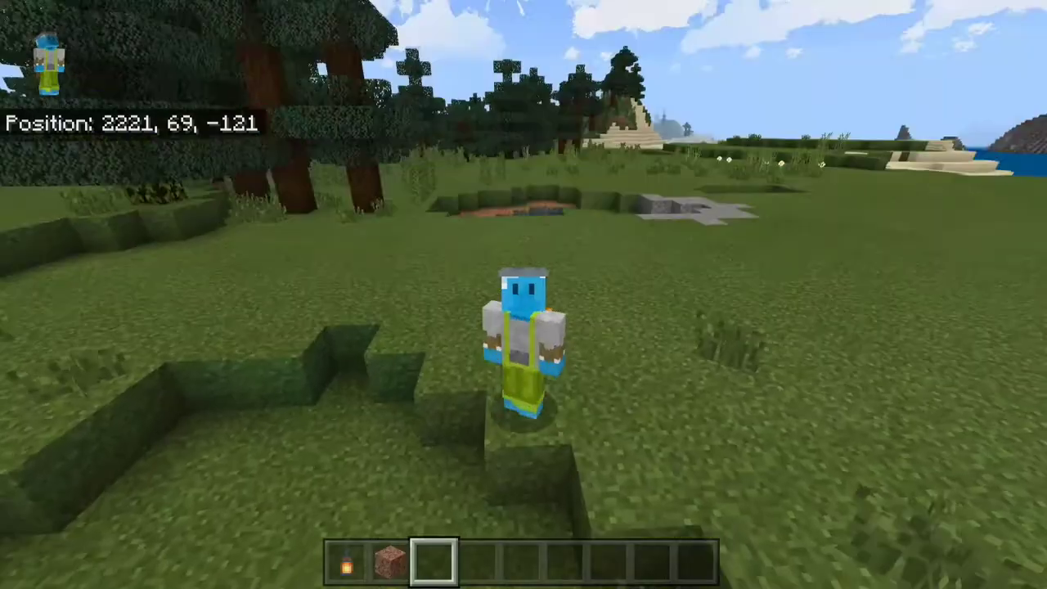
{"action": "key", "text": "w"}
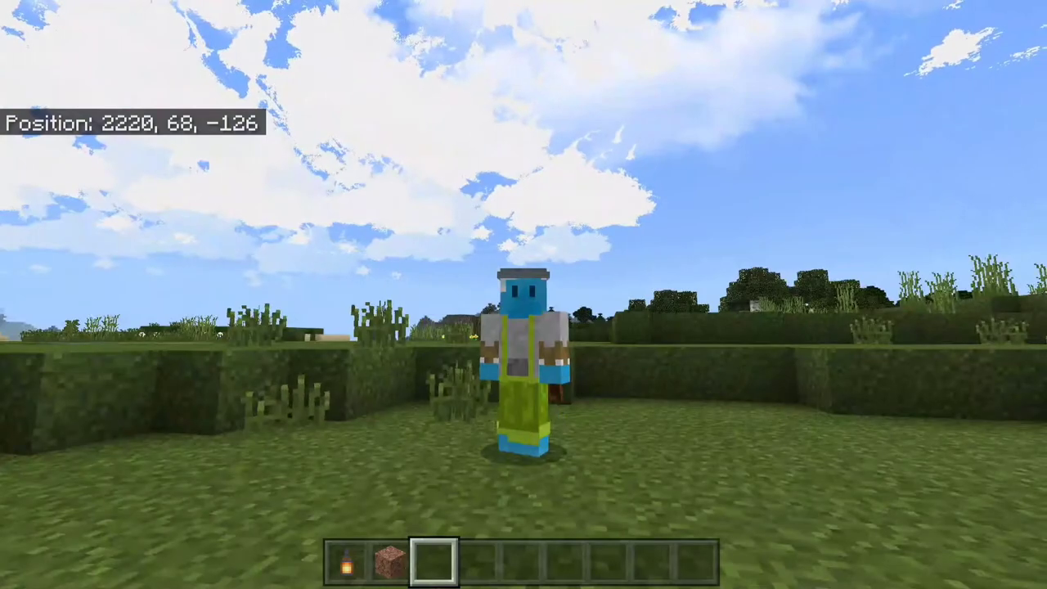
{"action": "key", "text": "w"}
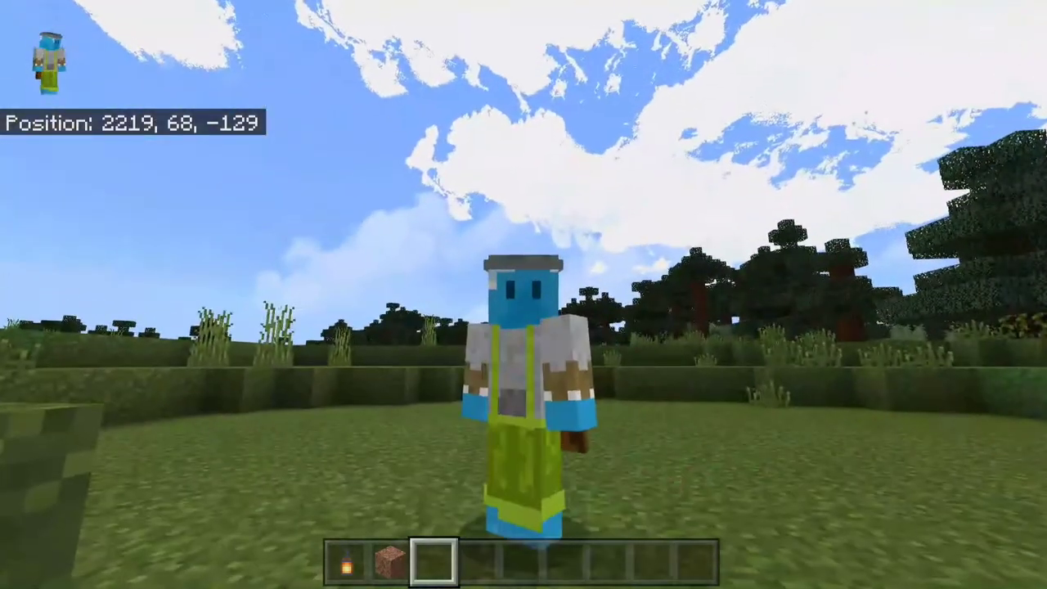
{"action": "key", "text": "w"}
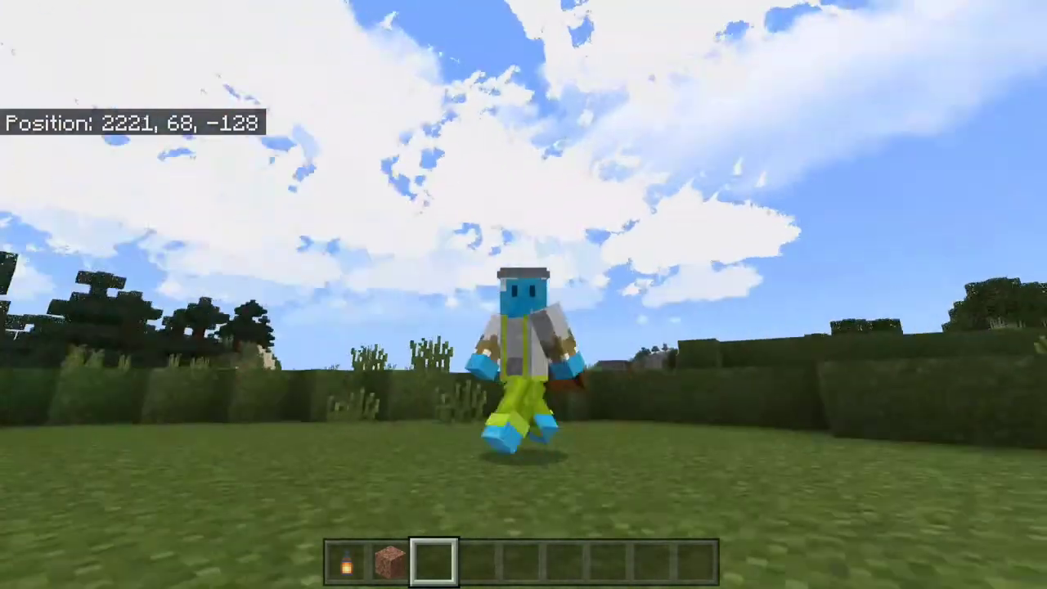
{"action": "key", "text": "w"}
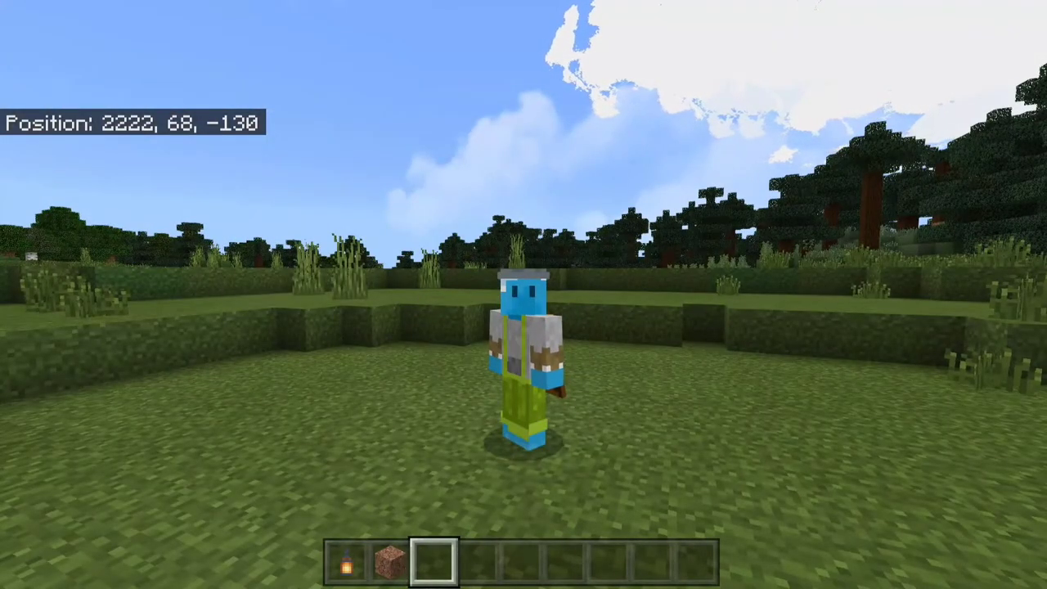
Pause the game, open and close the creative inventory, then walk a little more.
{"action": "key", "text": "Escape"}
{"action": "key", "text": "Escape"}
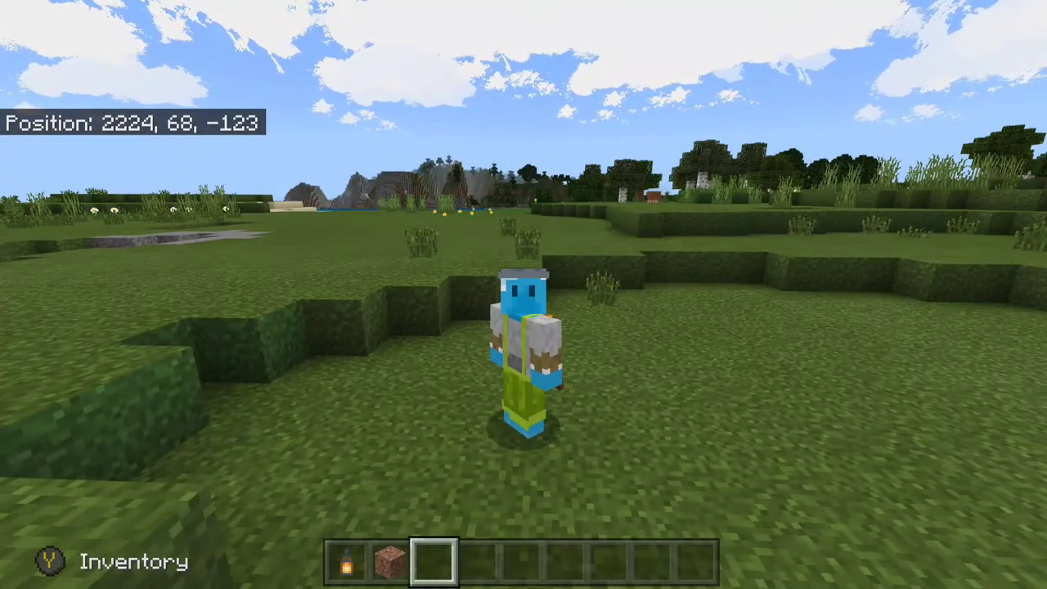
{"action": "key", "text": "e"}
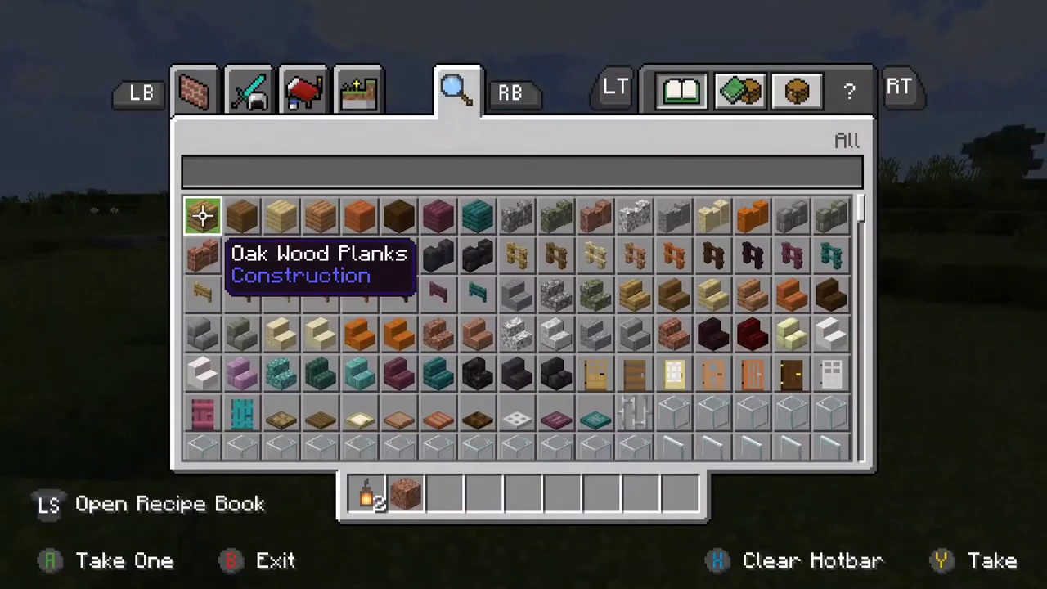
{"action": "key", "text": "e"}
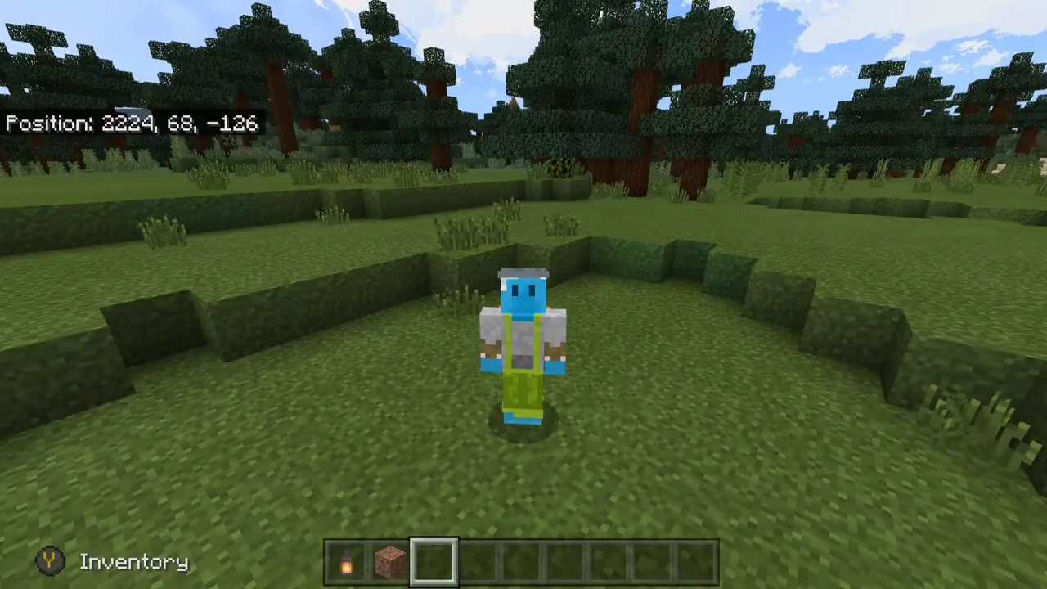
{"action": "key", "text": "w"}
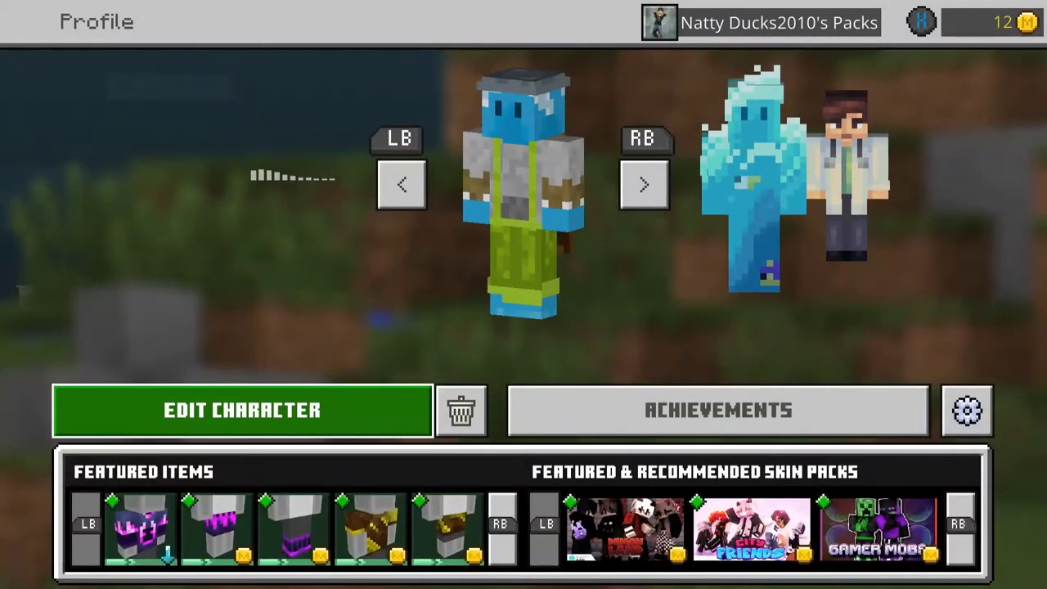
Check the skinpack.Custom_Skins_Template pack in the dressing room's skin list, then exit back to the game.
{"action": "key", "text": "Return"}
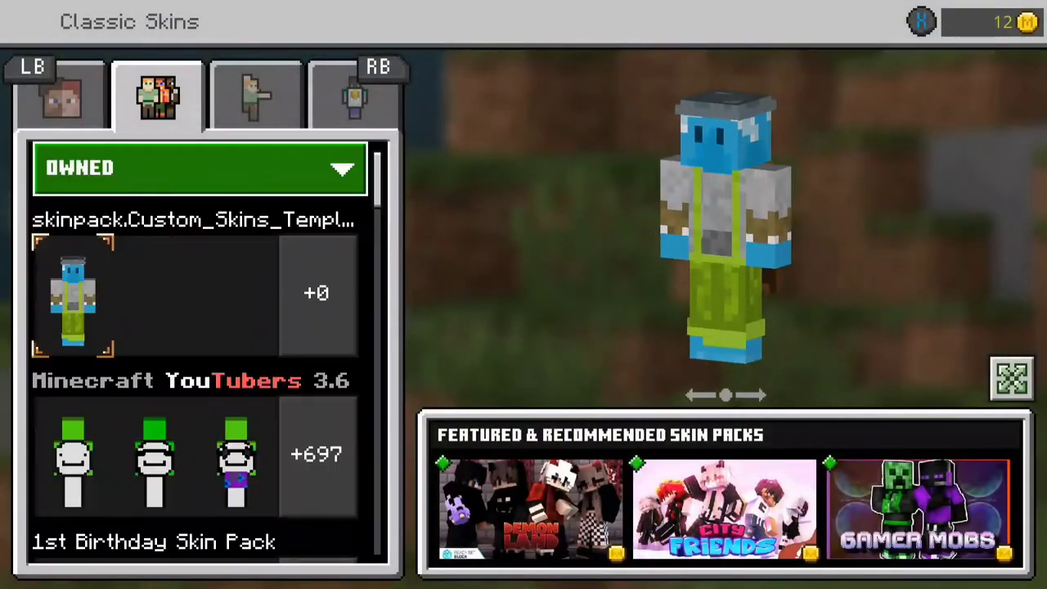
{"action": "key", "text": "Down"}
{"action": "key", "text": "Up"}
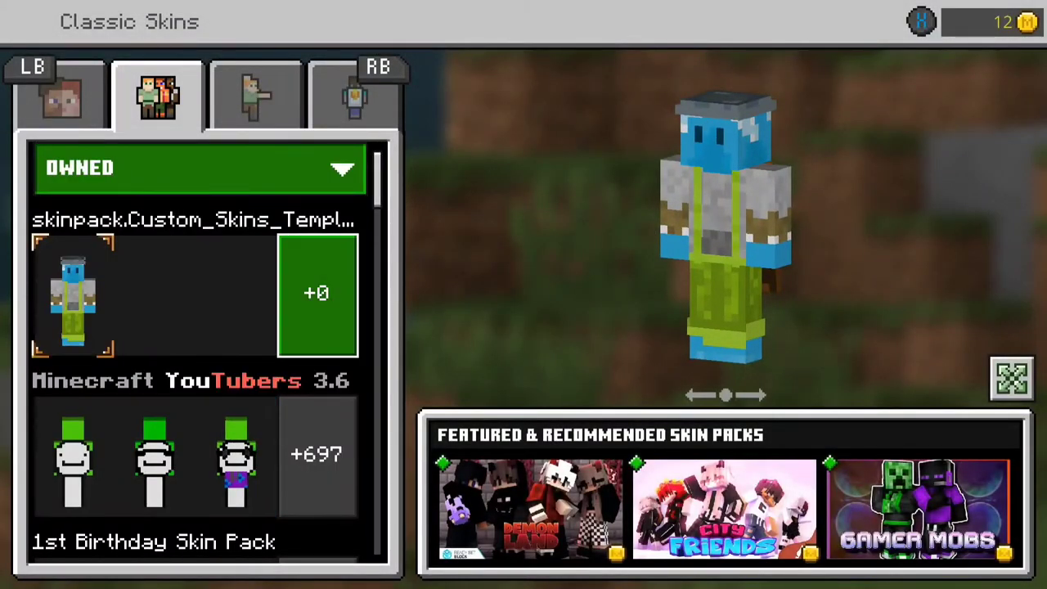
{"action": "key", "text": "Return"}
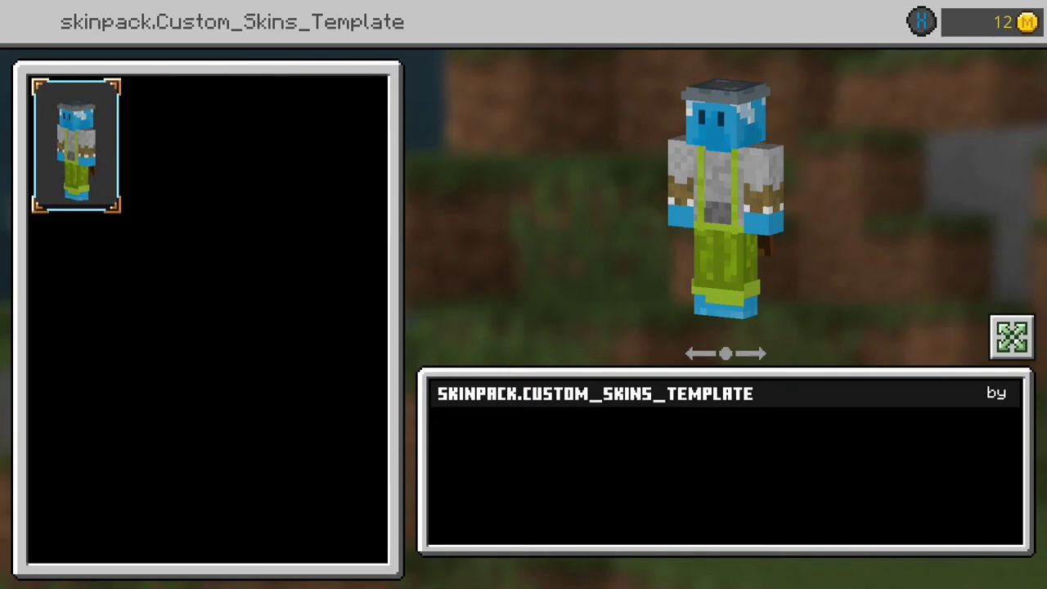
{"action": "key", "text": "Escape"}
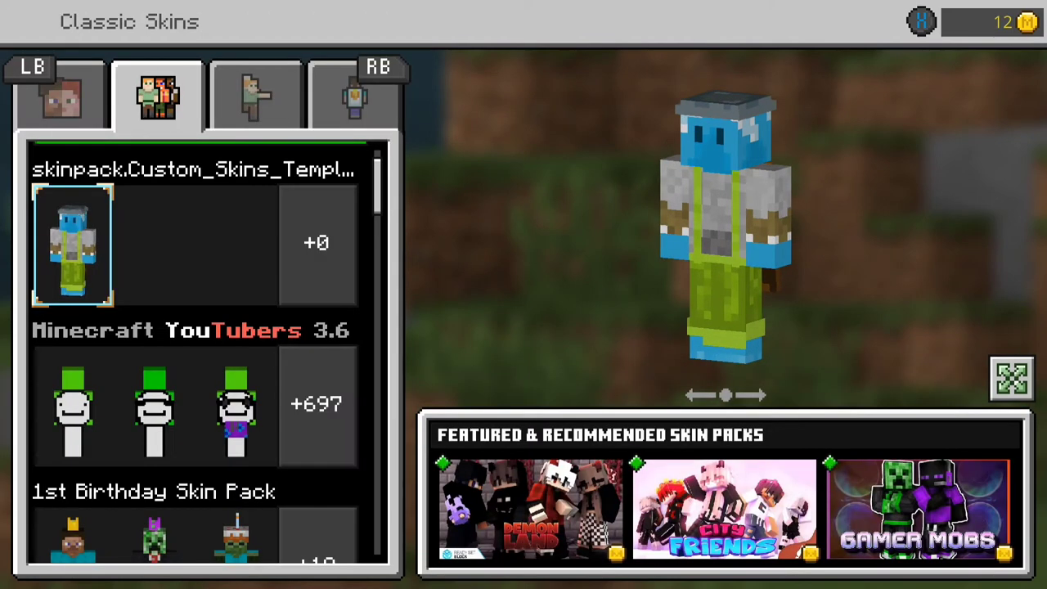
{"action": "key", "text": "Escape"}
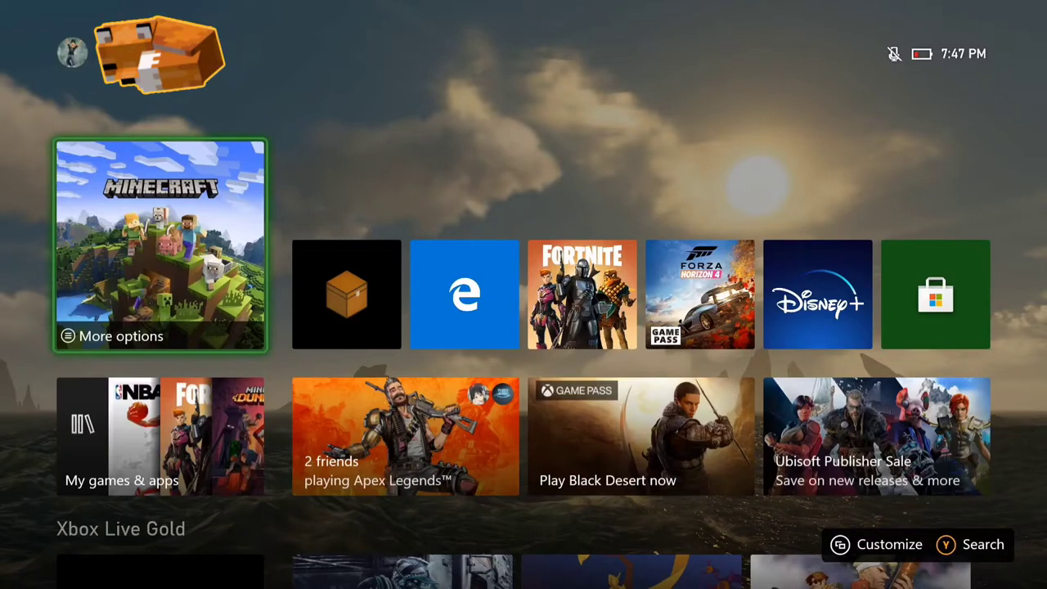
Go to the Microsoft Store search page from the Xbox home screen.
{"action": "key", "text": "Down"}
{"action": "key", "text": "Down"}
{"action": "key", "text": "Down"}
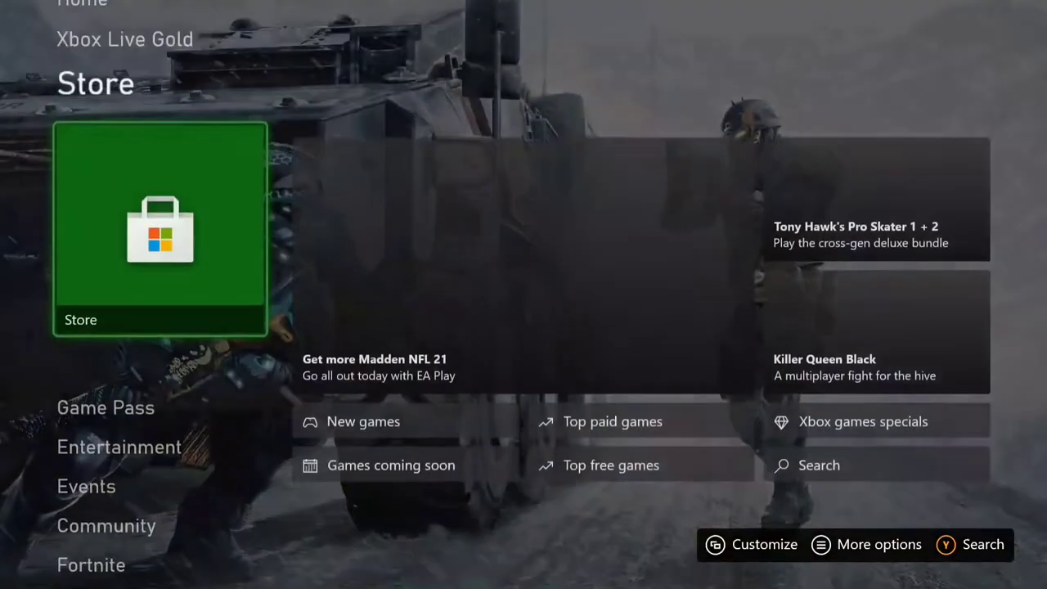
{"action": "key", "text": "Right"}
{"action": "key", "text": "Right"}
{"action": "key", "text": "Down"}
{"action": "key", "text": "Down"}
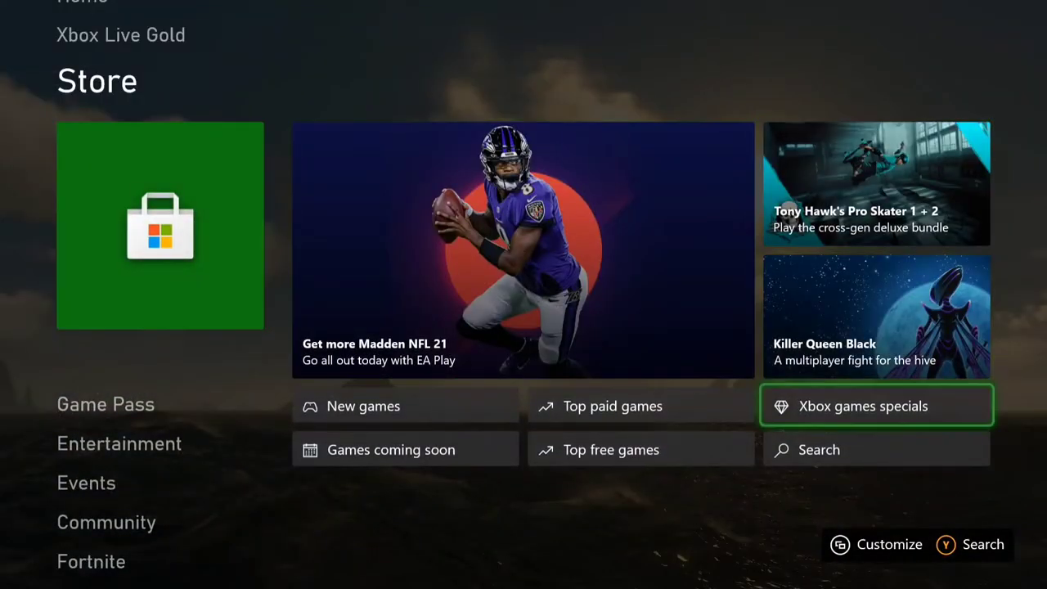
{"action": "key", "text": "Down"}
{"action": "key", "text": "Return"}
Enter 'Mc add' as the Store search term with the on-screen keyboard.
{"action": "key", "text": "Down"}
{"action": "key", "text": "Right"}
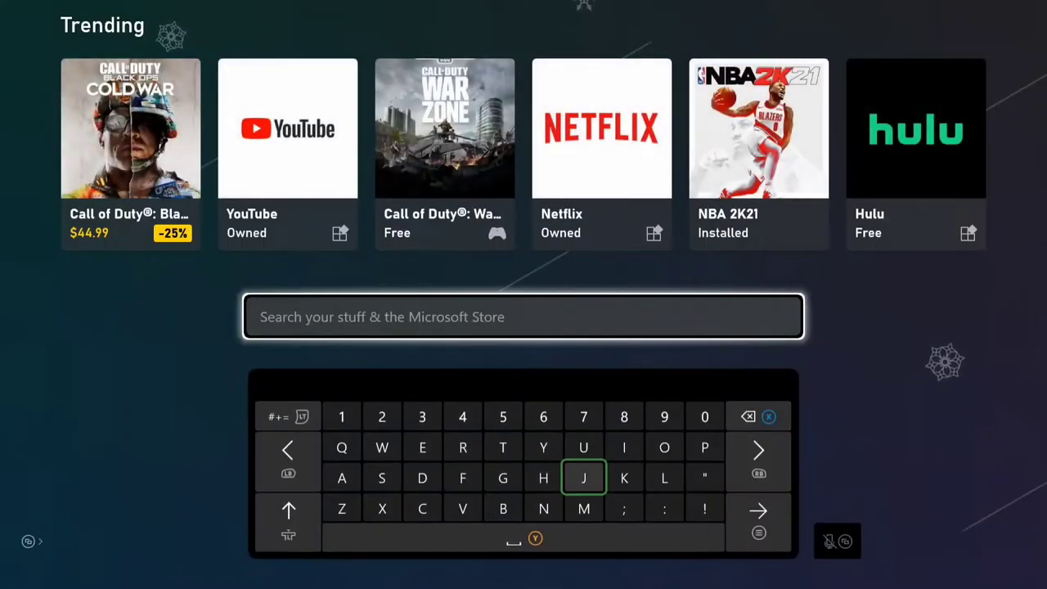
{"action": "key", "text": "Down"}
{"action": "type", "text": "M"}
{"action": "key", "text": "Left"}
{"action": "key", "text": "Left"}
{"action": "key", "text": "Left"}
{"action": "key", "text": "Left"}
{"action": "type", "text": "c"}
{"action": "key", "text": "Up"}
{"action": "key", "text": "Left"}
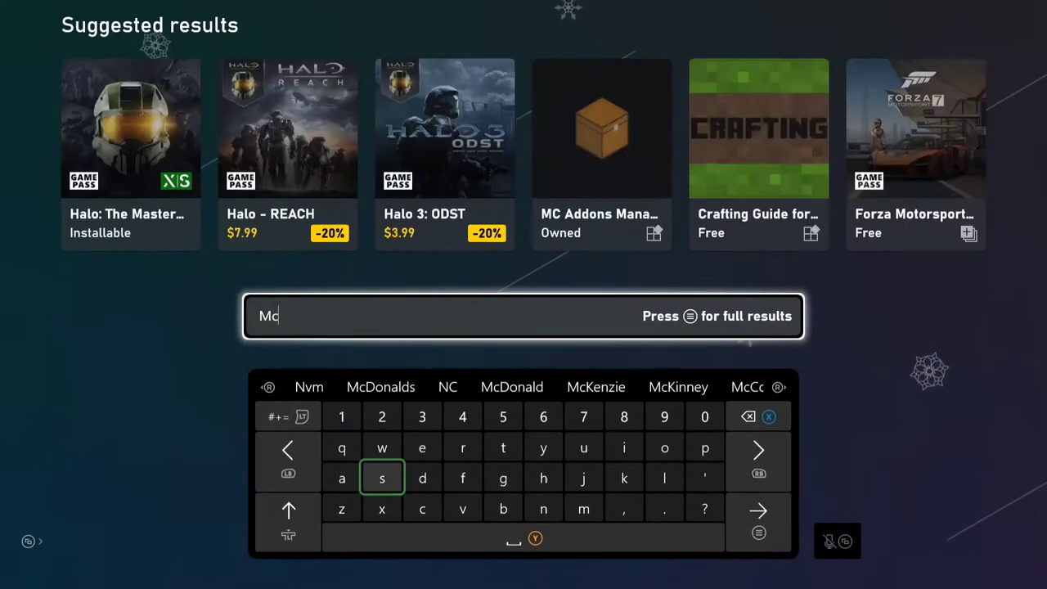
{"action": "key", "text": "Left"}
{"action": "type", "text": "a"}
{"action": "key", "text": "Right"}
{"action": "key", "text": "Right"}
{"action": "type", "text": "dd"}
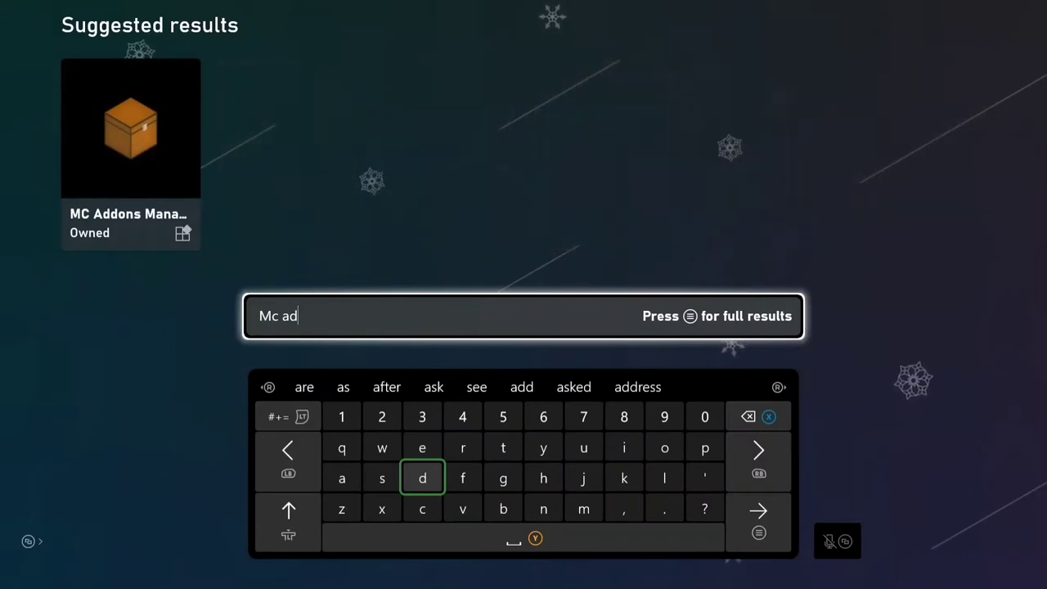
View the owned MC Addons Manager app page, then return to the home screen.
{"action": "key", "text": "Up"}
{"action": "key", "text": "Up"}
{"action": "key", "text": "Up"}
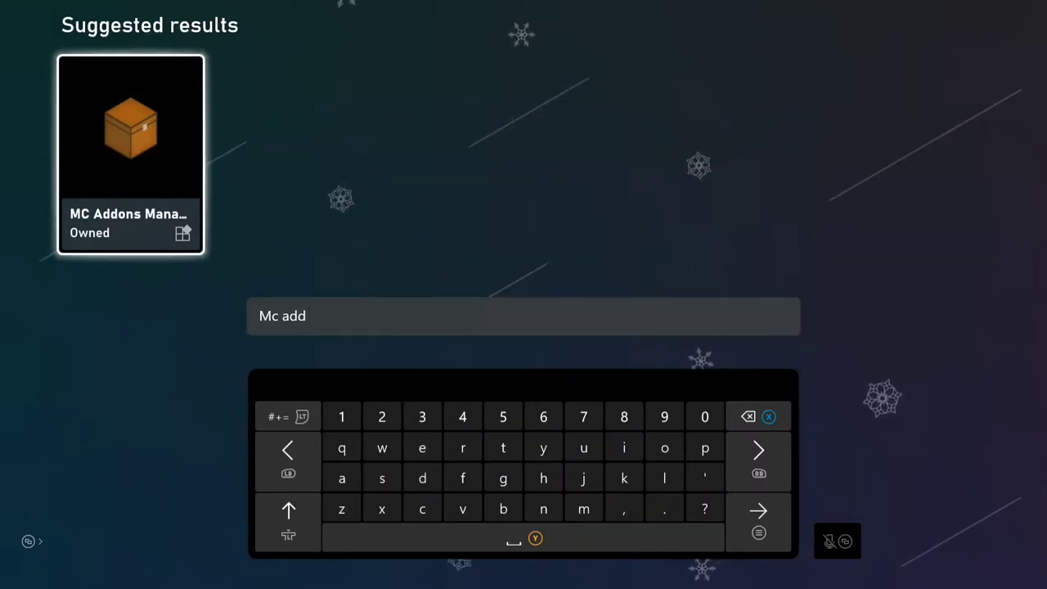
{"action": "key", "text": "Return"}
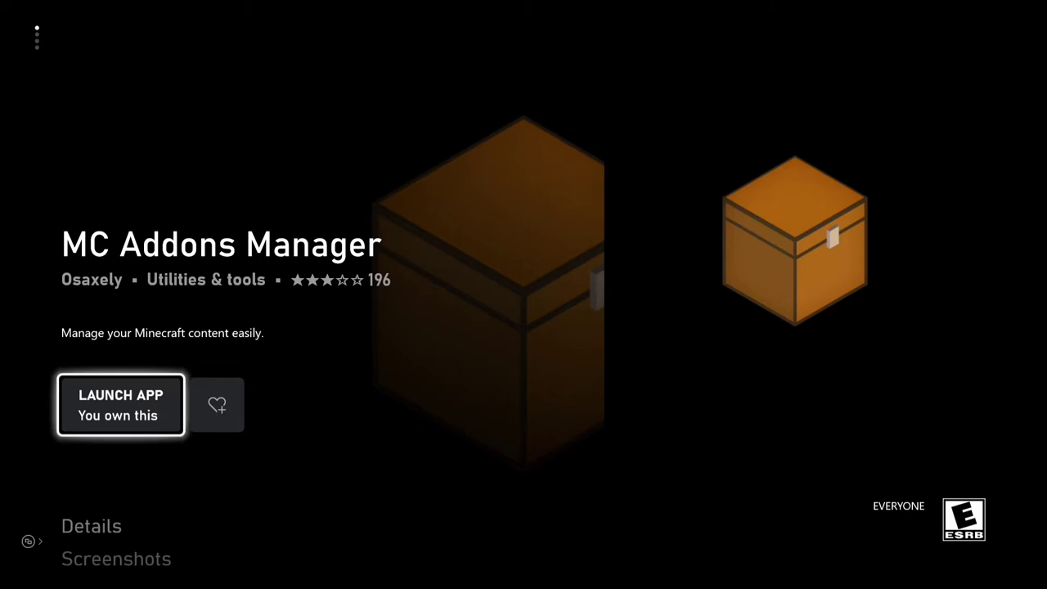
{"action": "key", "text": "Escape"}
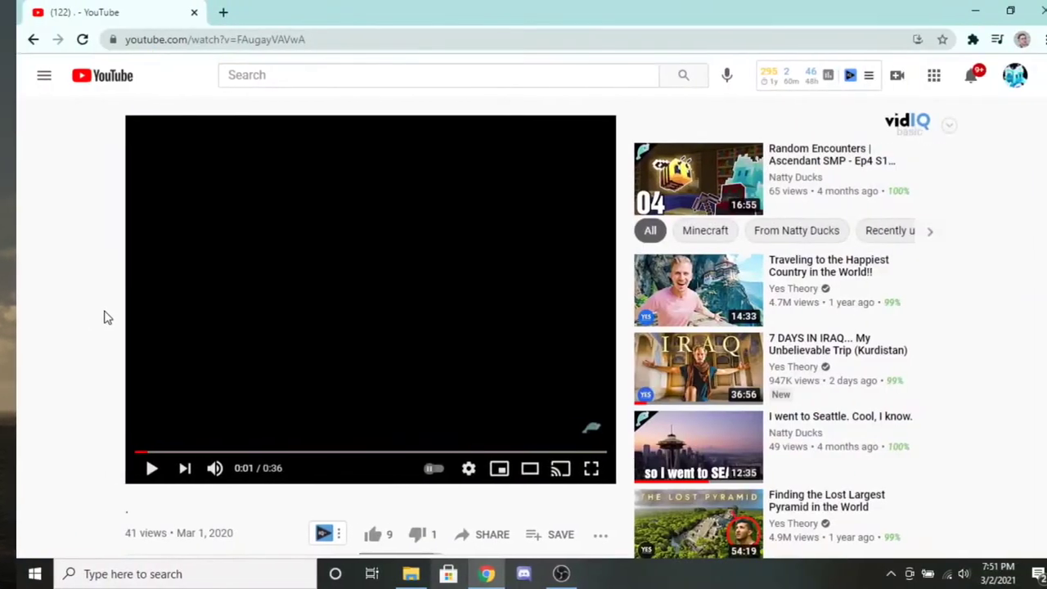
Open the MediaFire link in the YouTube video's description.
{"action": "scroll", "coordinate": [90, 317], "scroll_direction": "down", "scroll_amount": 3}
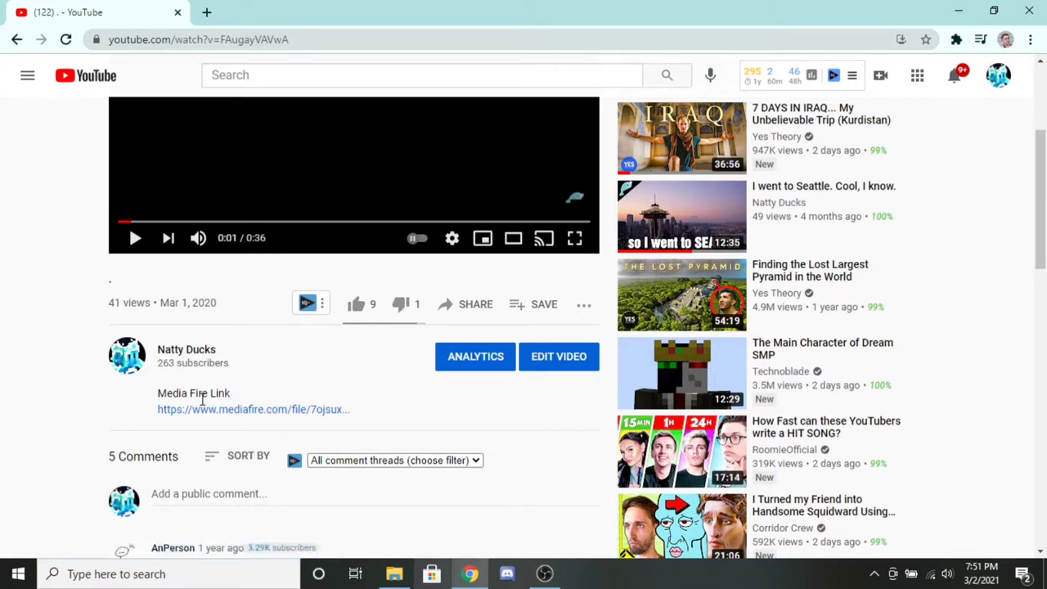
{"action": "left_click", "coordinate": [296, 411]}
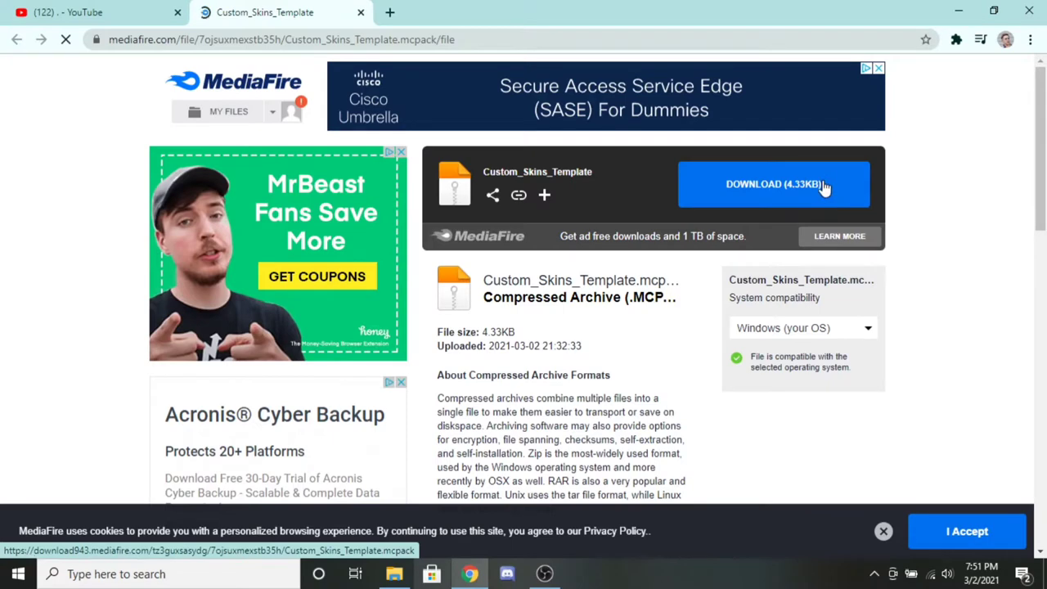
Download Custom_Skins_Template.mcpack (4.33KB) from MediaFire and open a new browser tab.
{"action": "left_click", "coordinate": [825, 187]}
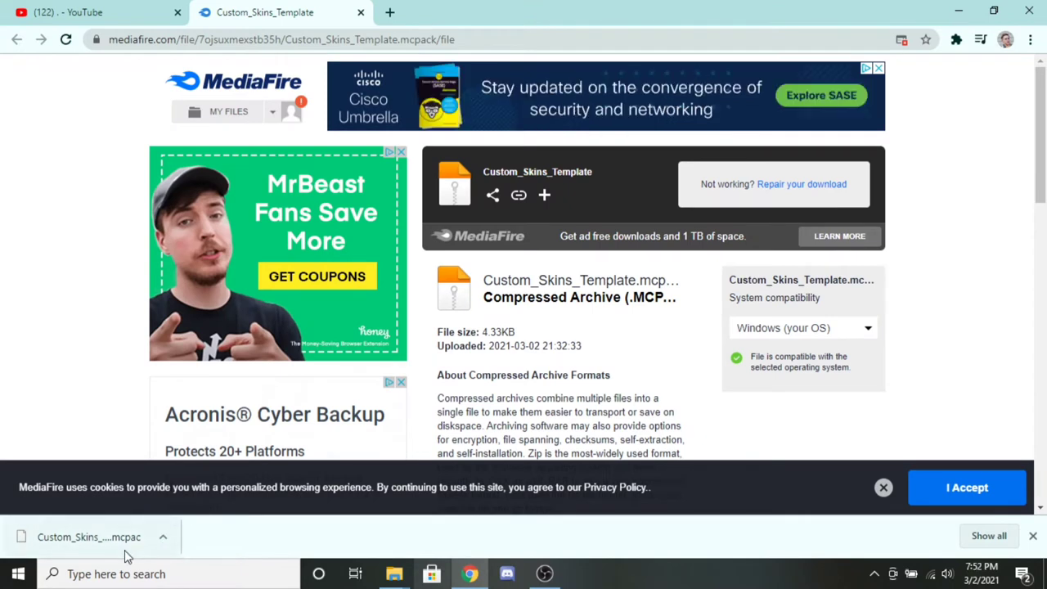
{"action": "left_click", "coordinate": [390, 12]}
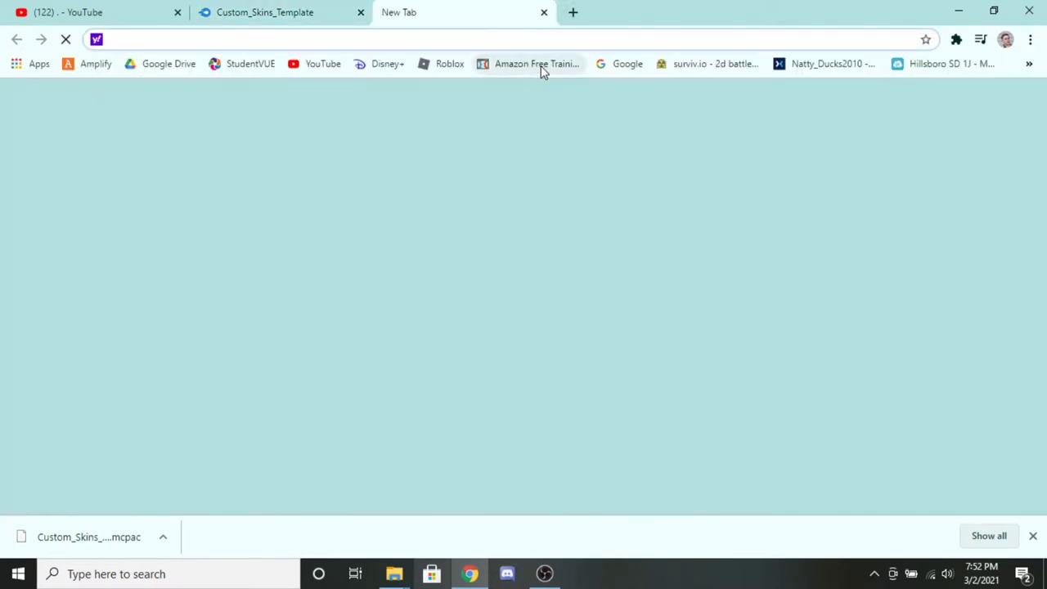
Google '7zip', open 7-zip.org, and cancel the 7z1900-x64 installer download.
{"action": "left_click", "coordinate": [615, 63]}
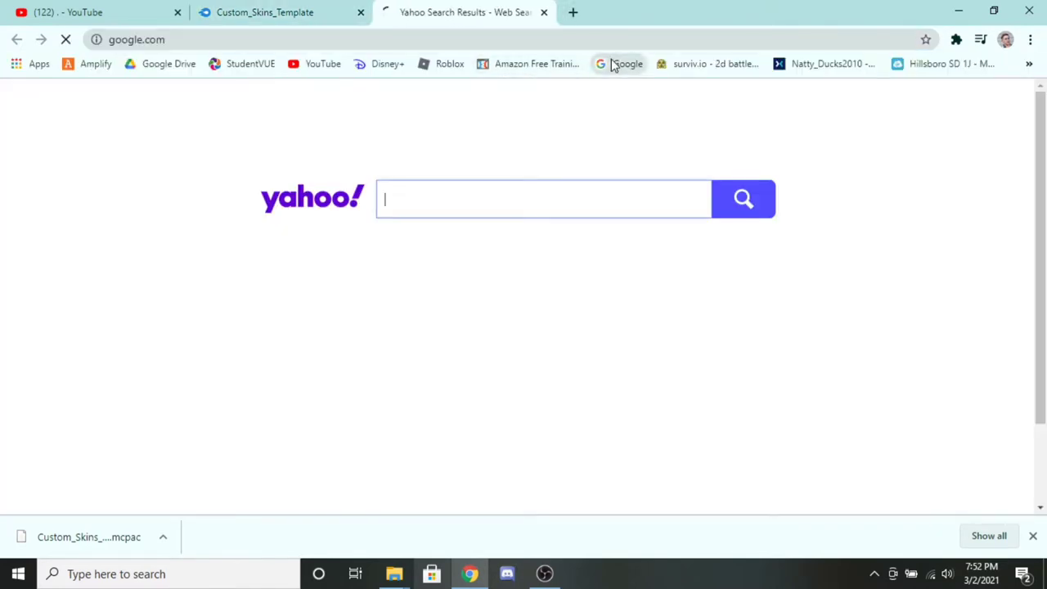
{"action": "type", "text": "7z"}
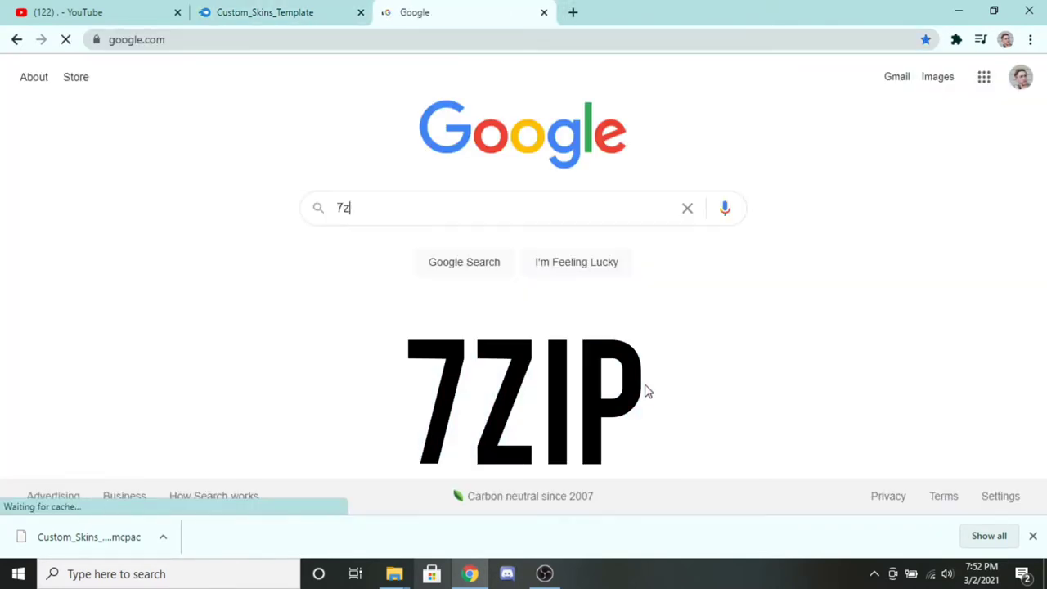
{"action": "type", "text": "ip"}
{"action": "key", "text": "Return"}
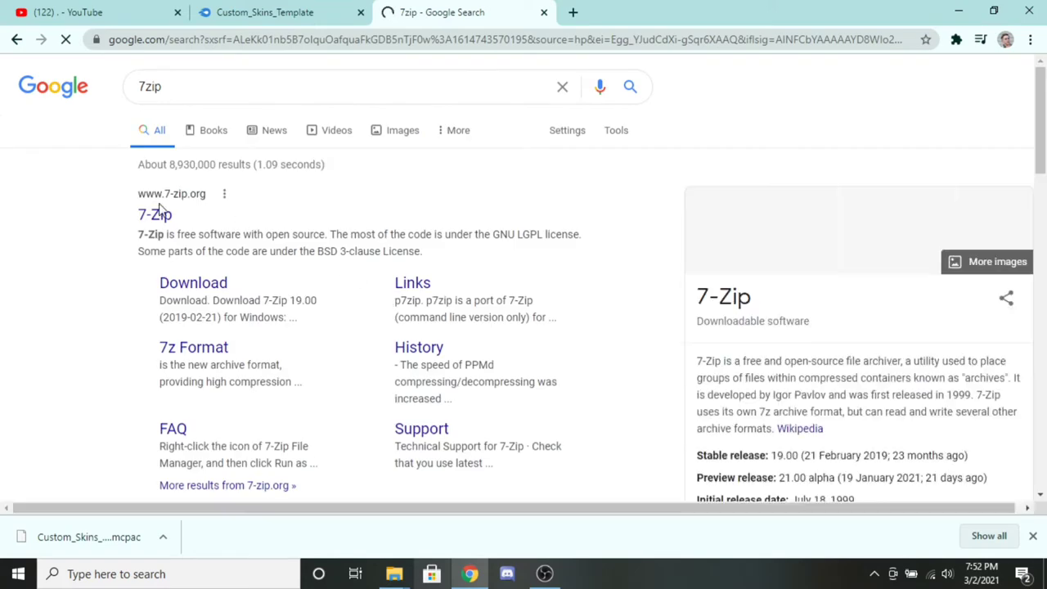
{"action": "left_click", "coordinate": [155, 219]}
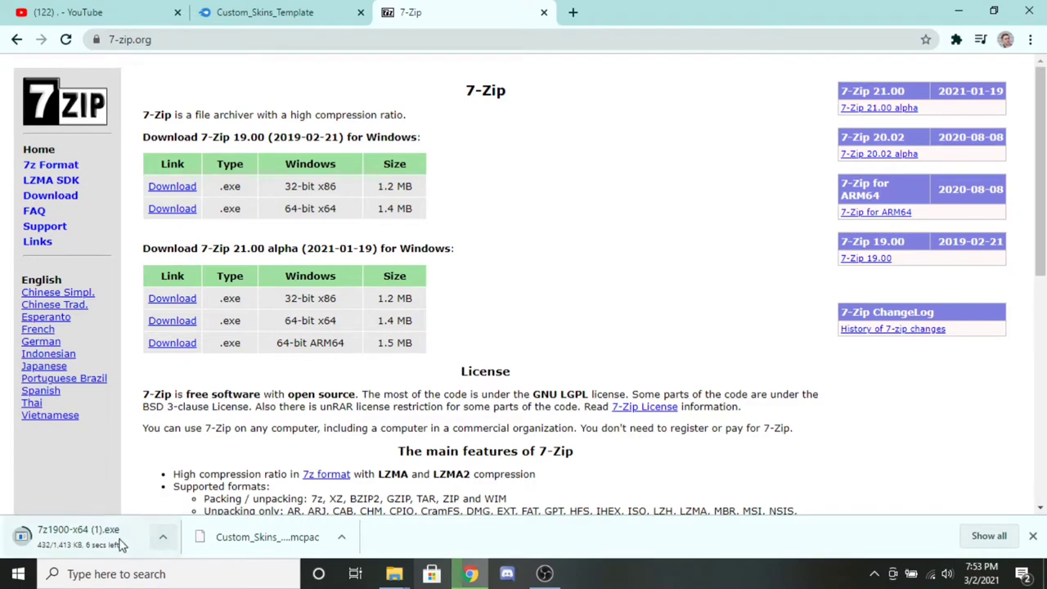
{"action": "left_click", "coordinate": [162, 543]}
{"action": "left_click", "coordinate": [184, 506]}
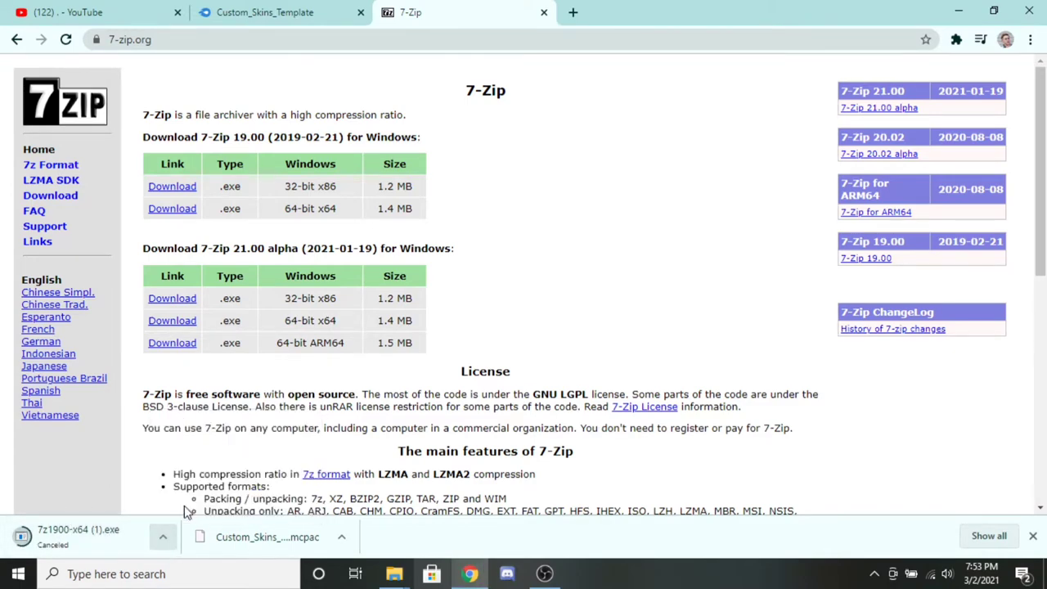
Open the Downloads folder in File Explorer and bring it in front of the MediaFire page.
{"action": "left_click", "coordinate": [394, 575]}
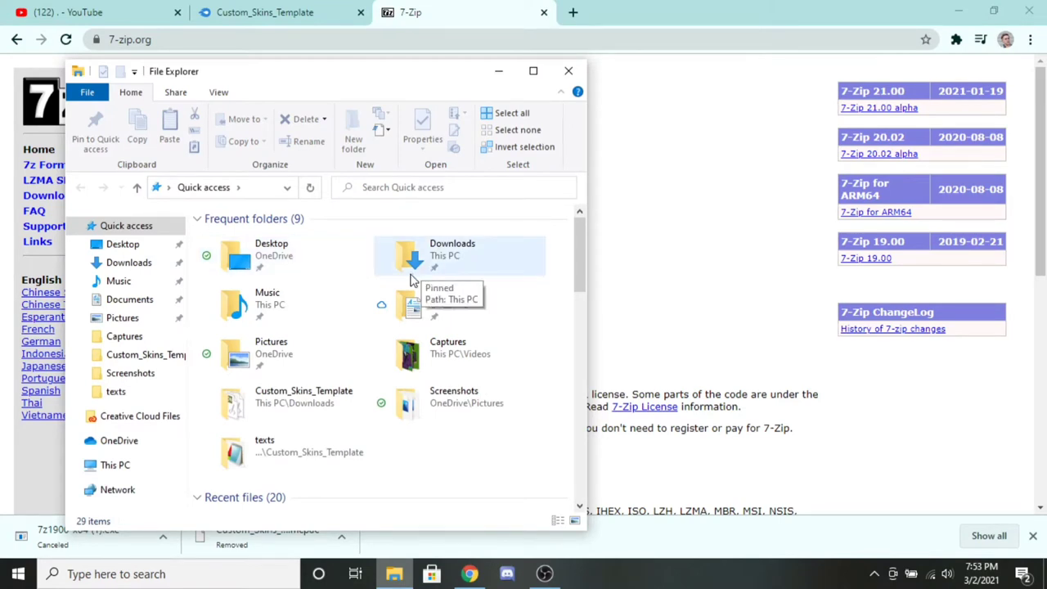
{"action": "left_click", "coordinate": [129, 262]}
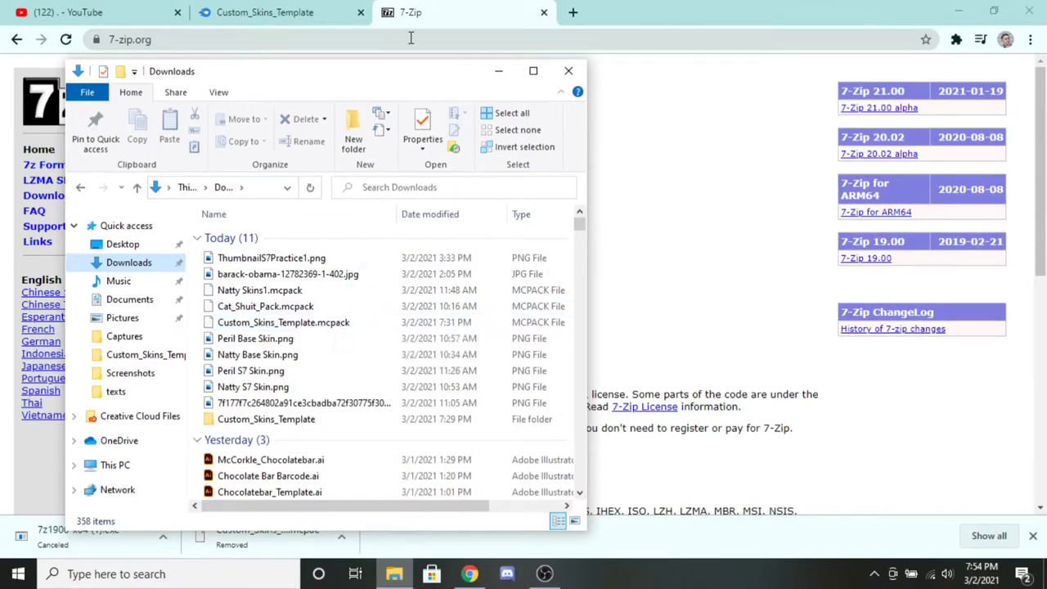
{"action": "left_click", "coordinate": [332, 7]}
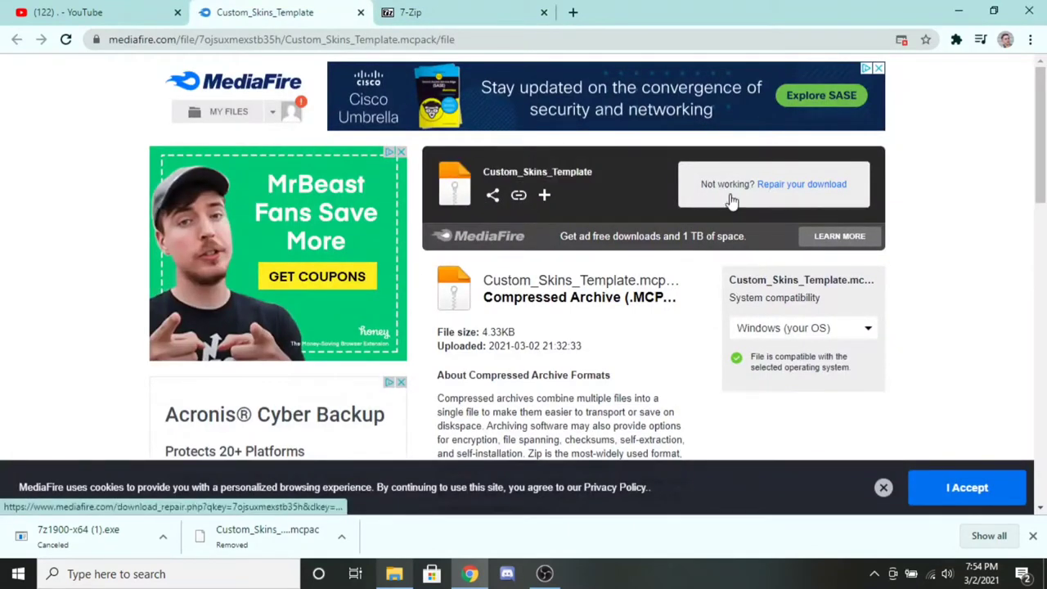
{"action": "left_click", "coordinate": [395, 573]}
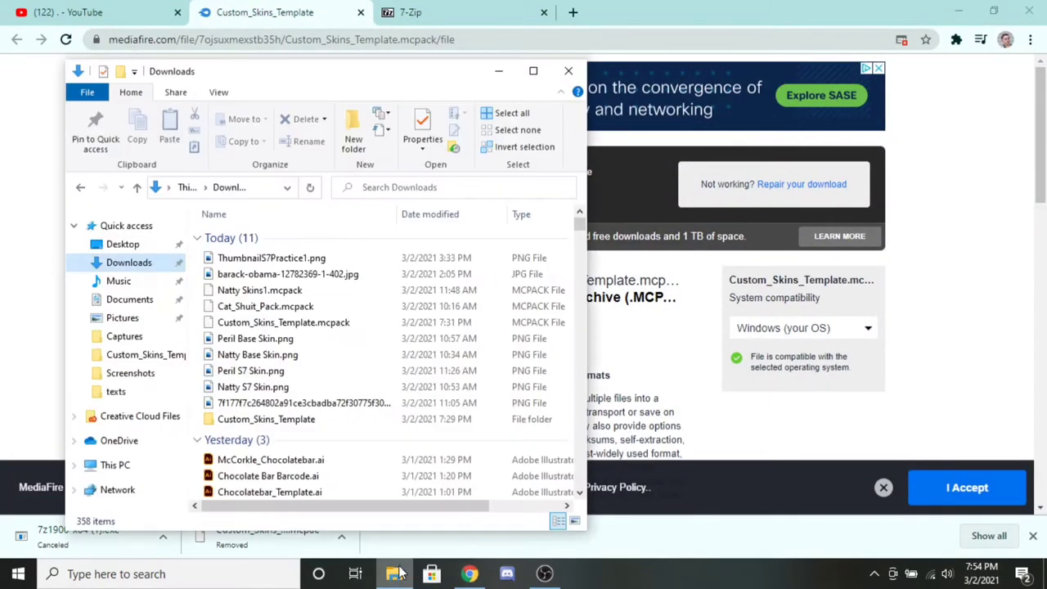
Extract Custom_Skins_Template.mcpack with 7-Zip into a Custom_Skins_Template folder, then select that folder.
{"action": "left_click", "coordinate": [315, 323]}
{"action": "right_click", "coordinate": [318, 323]}
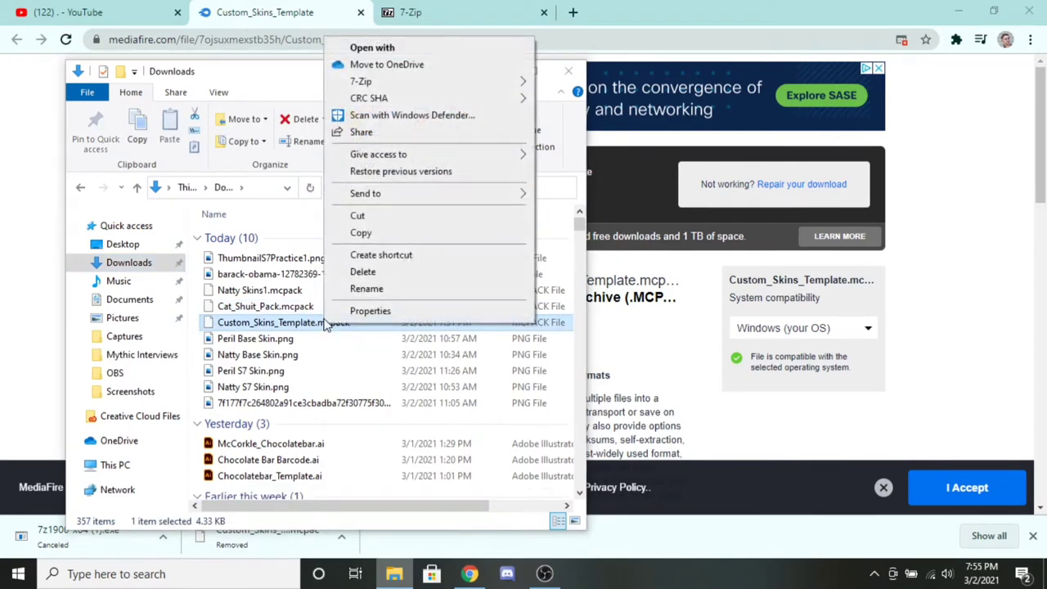
{"action": "mouse_move", "coordinate": [494, 82]}
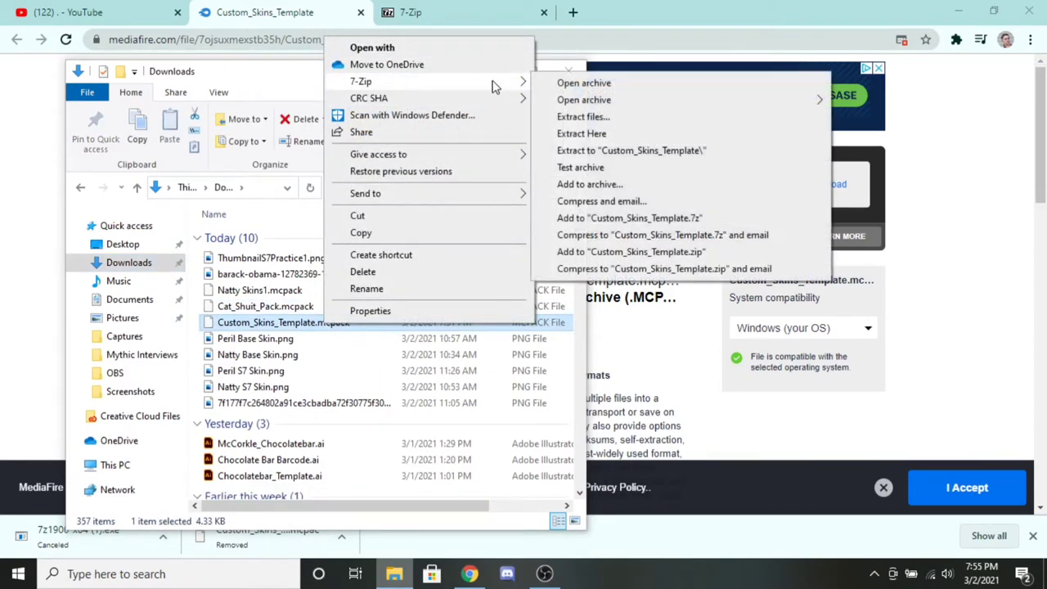
{"action": "left_click", "coordinate": [583, 118]}
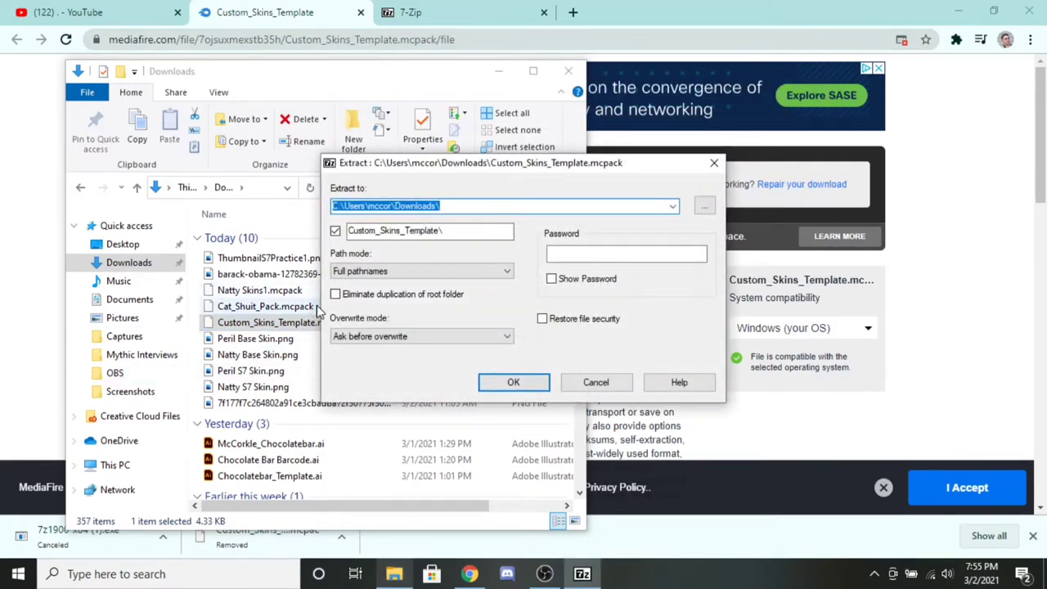
{"action": "left_click", "coordinate": [488, 386]}
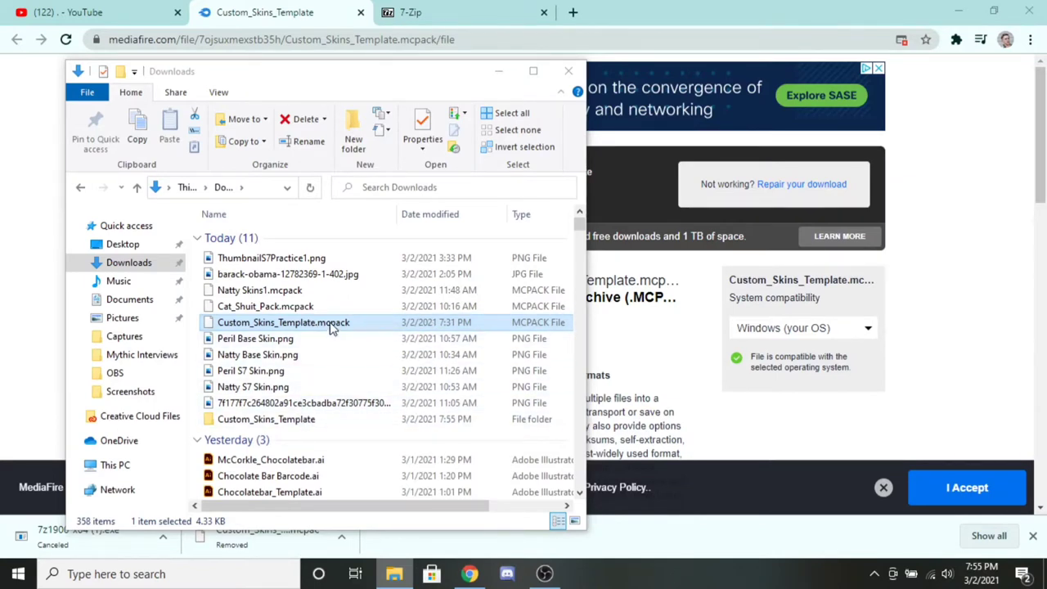
{"action": "left_click", "coordinate": [303, 421]}
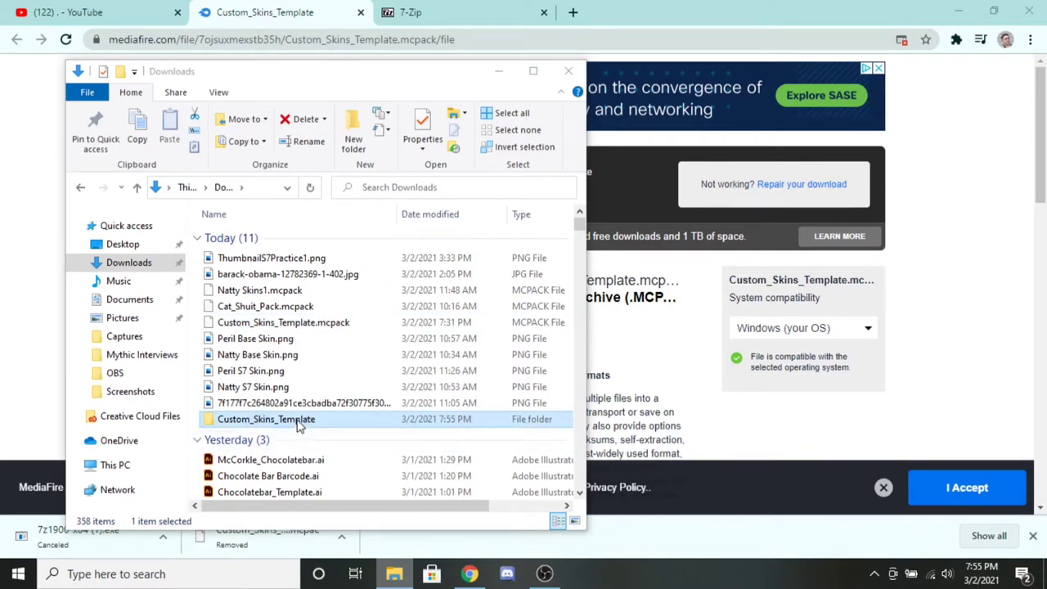